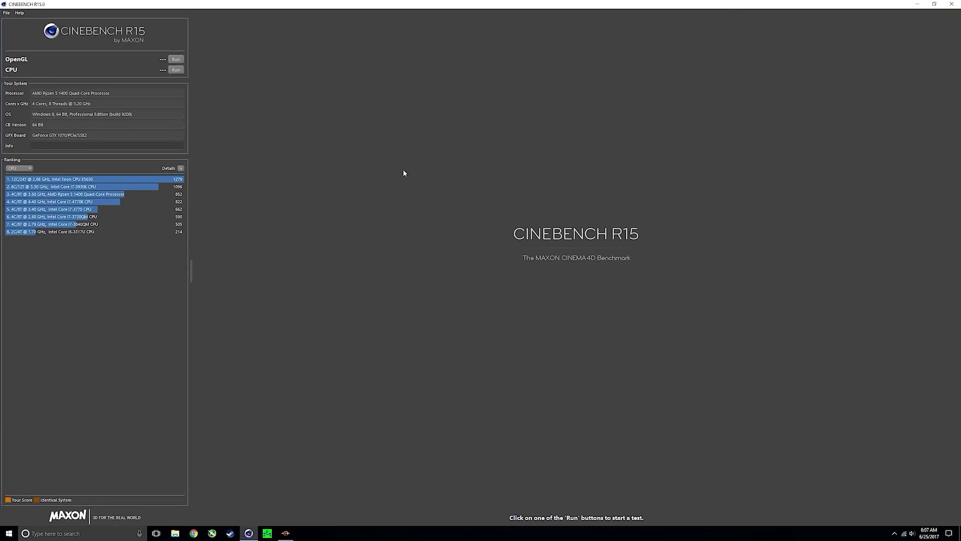
Shrink Cinebench to the left and place Ryzen Master beside it on the right.
drag(728, 10, 246, 132)
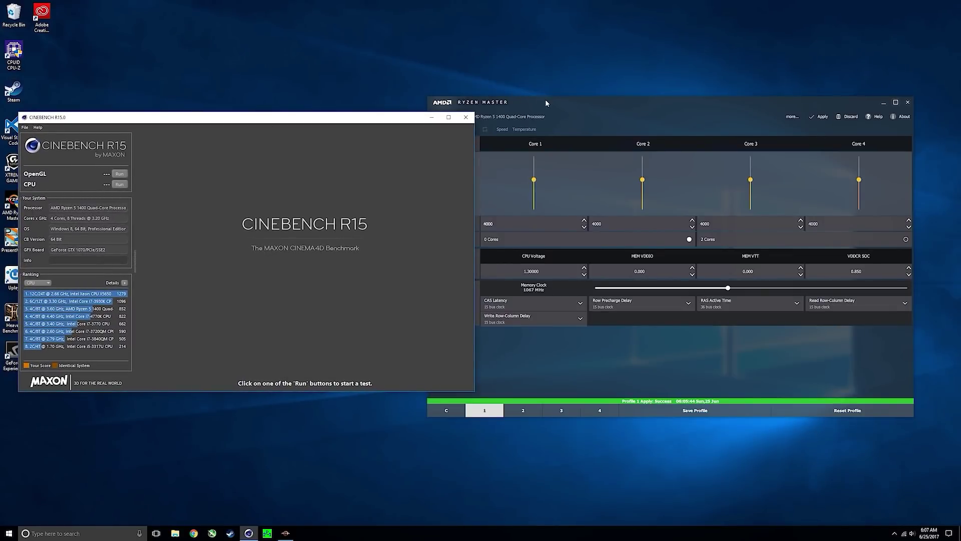
drag(546, 102, 526, 102)
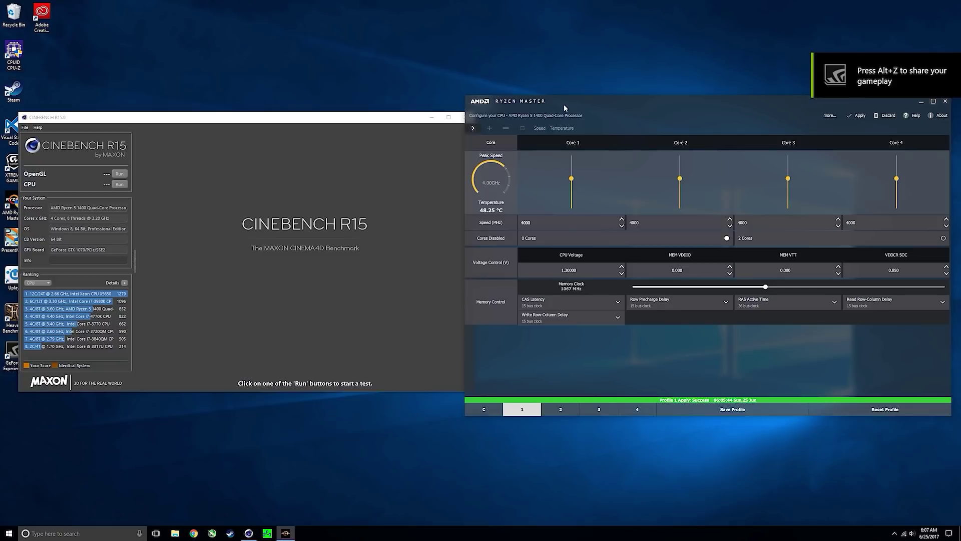
drag(565, 107, 575, 106)
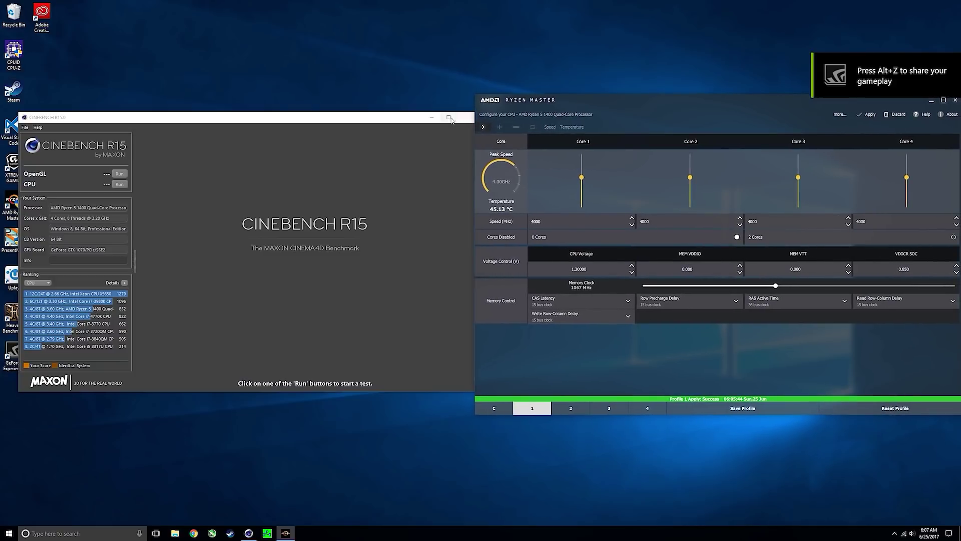
drag(421, 121, 410, 122)
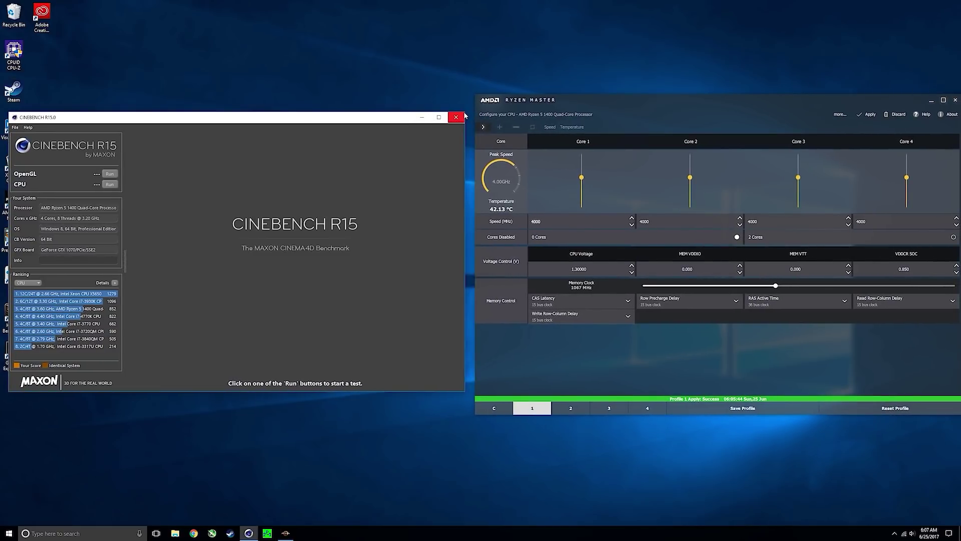
drag(398, 122, 399, 120)
drag(643, 103, 638, 104)
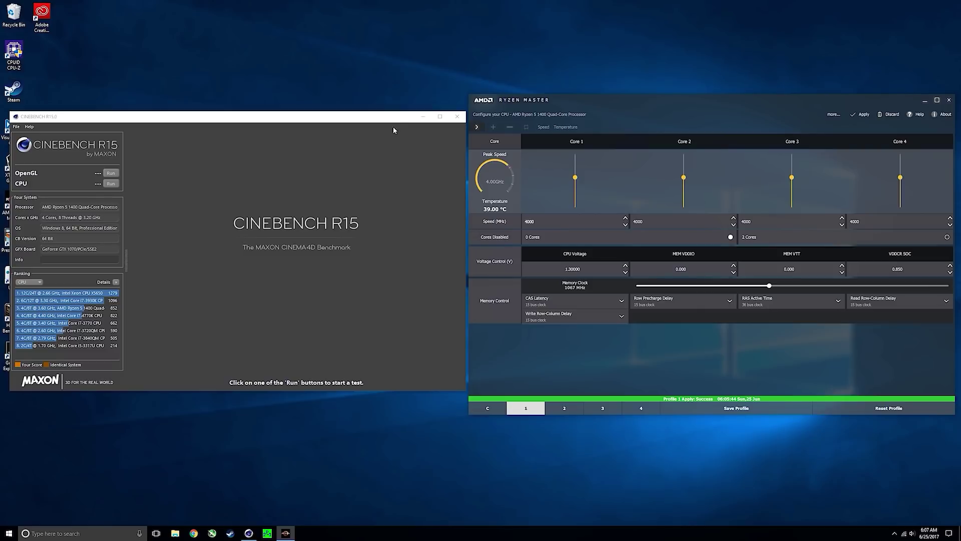
drag(392, 122, 391, 123)
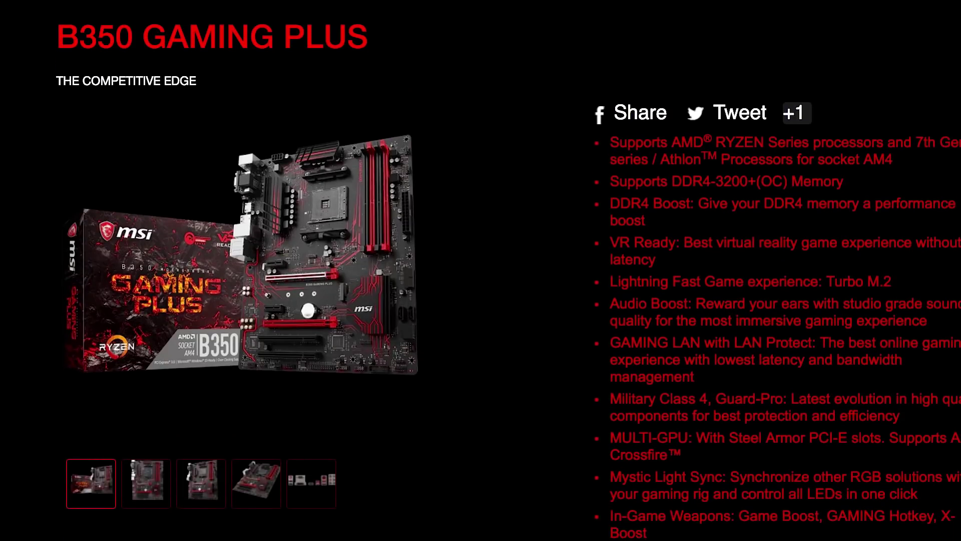
Scroll down the B350 Gaming Plus page through its feature list.
scroll(480, 270, down, 1)
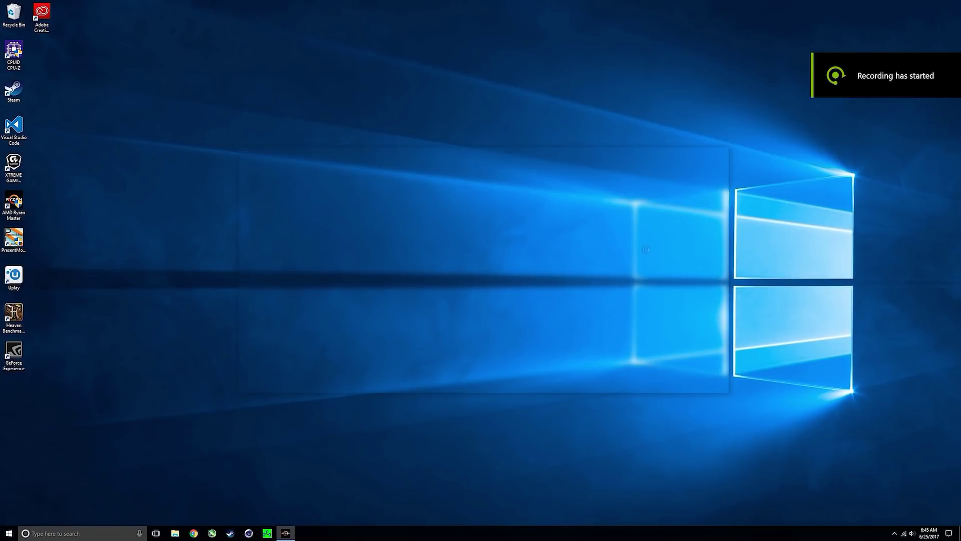
Dismiss the warning, load profile 1 and adjust its CPU voltage, then relaunch Ryzen Master.
click(455, 373)
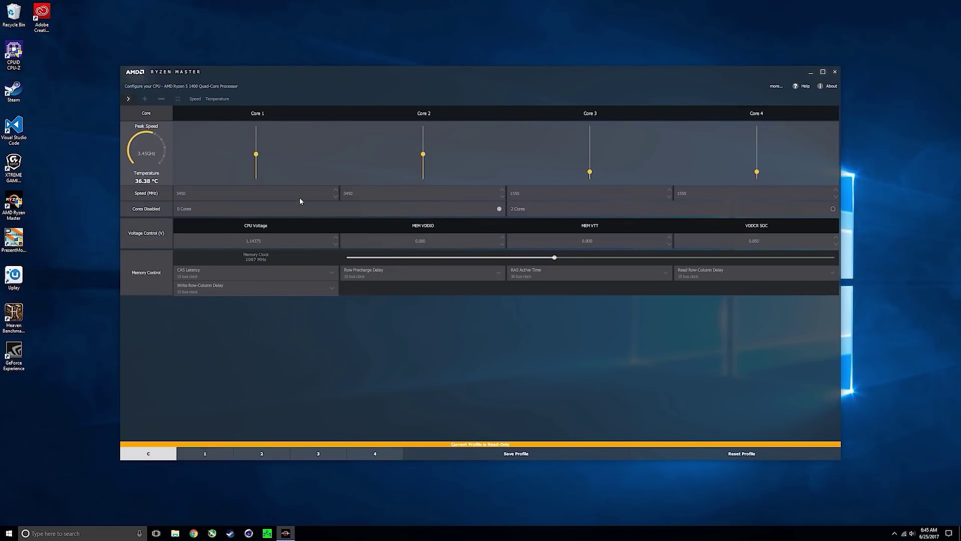
click(217, 447)
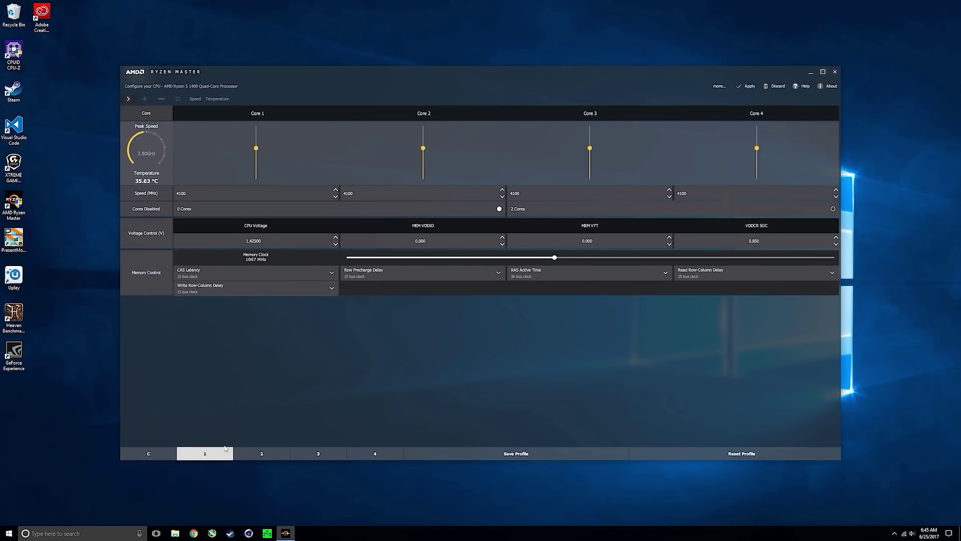
click(336, 237)
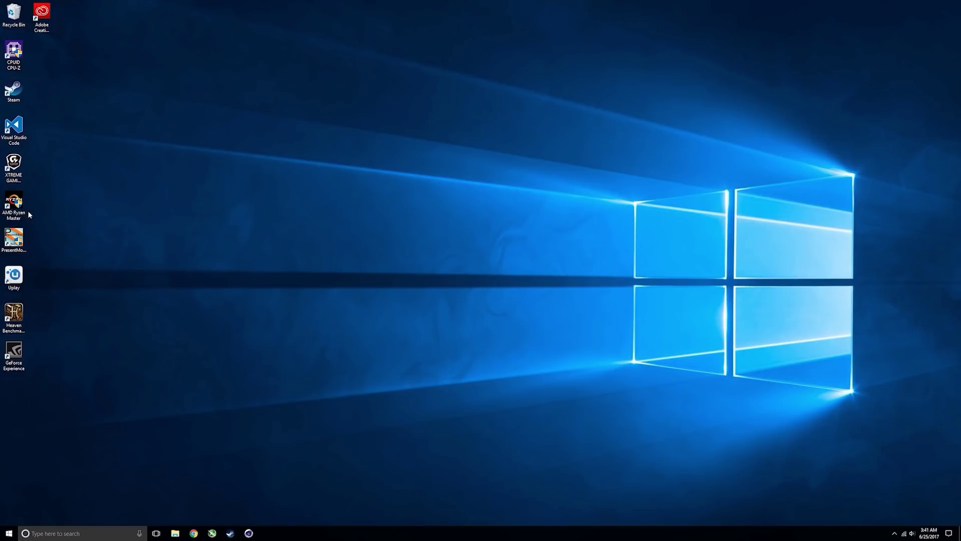
double_click(17, 208)
Grant Ryzen Master admin rights and accept the overclocking warning.
click(435, 318)
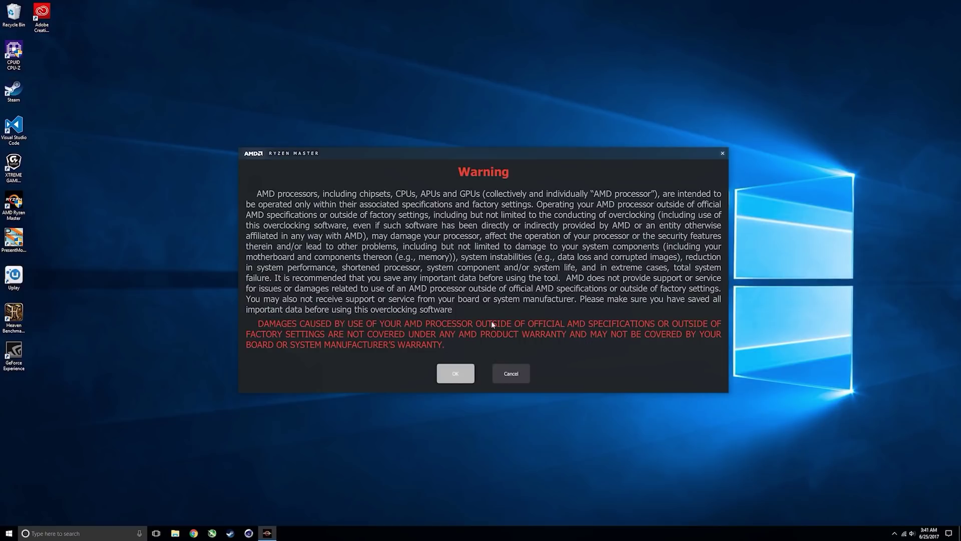
click(459, 375)
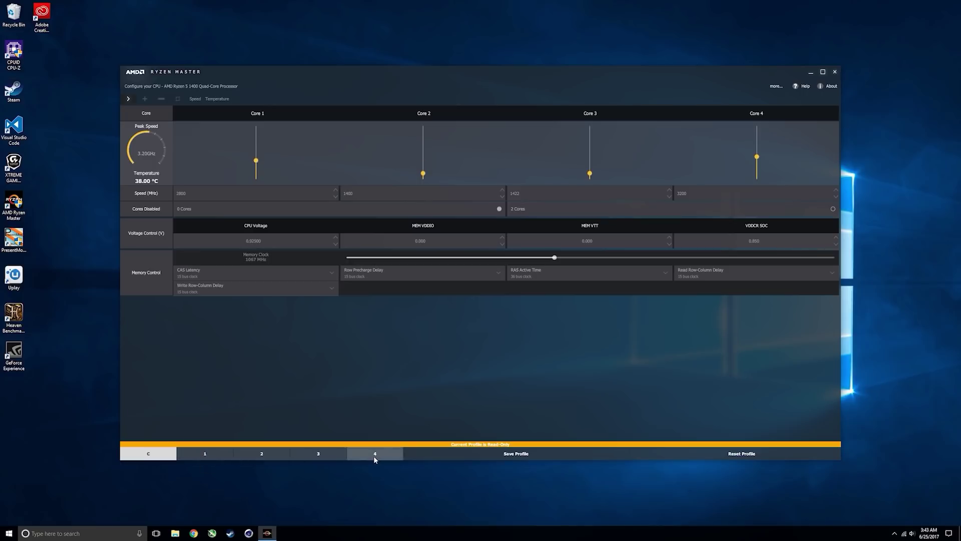
Load profile 1 and set the core speed to 3700 MHz.
click(222, 456)
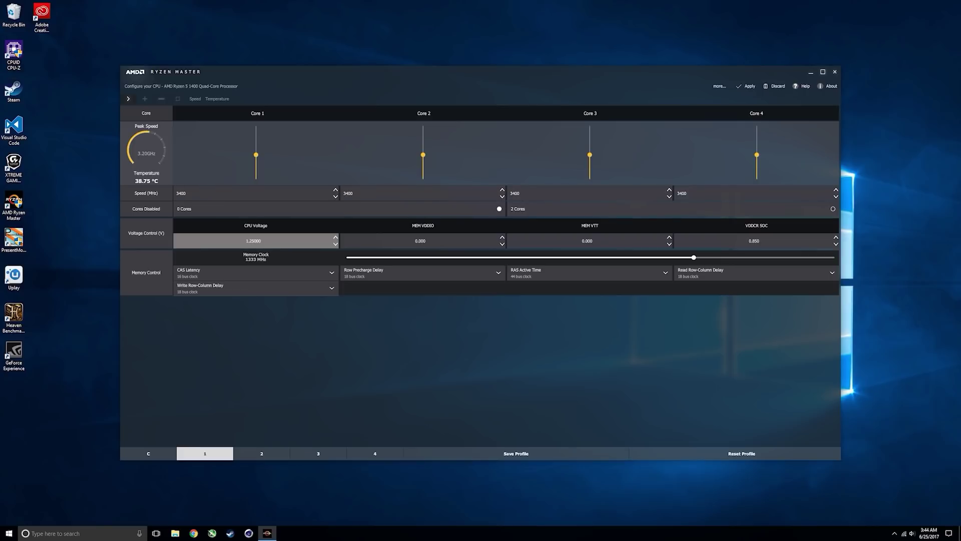
click(235, 198)
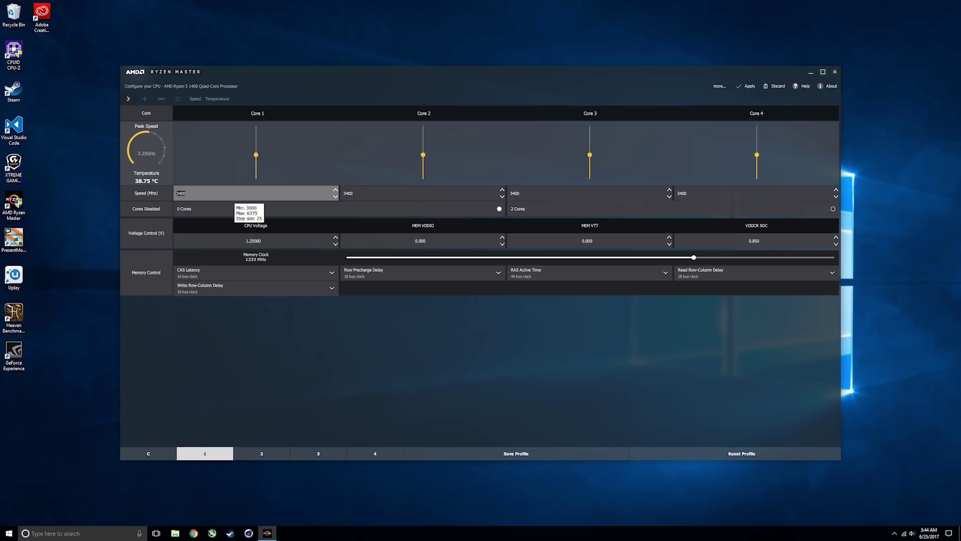
text(3700)
key(Return)
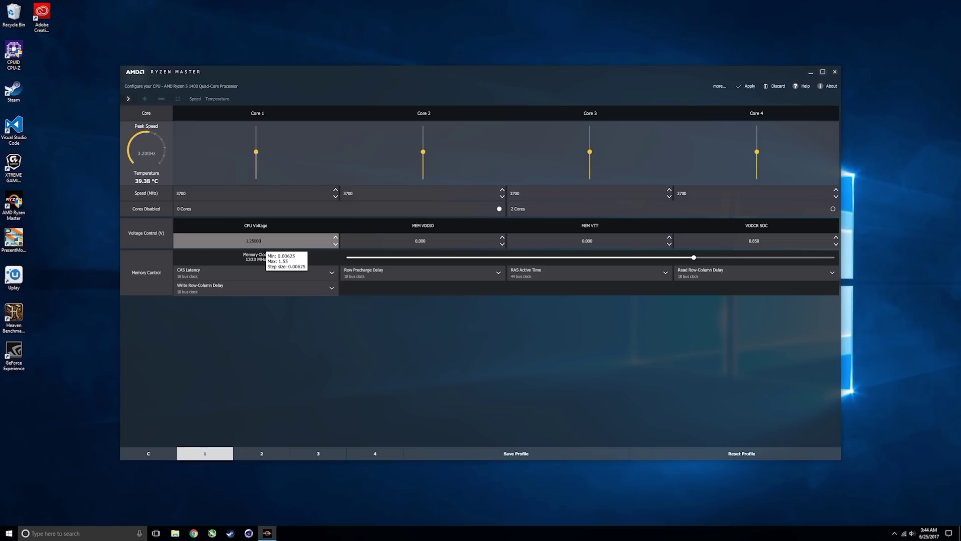
Step the CPU voltage up to 1.30000 V.
click(335, 240)
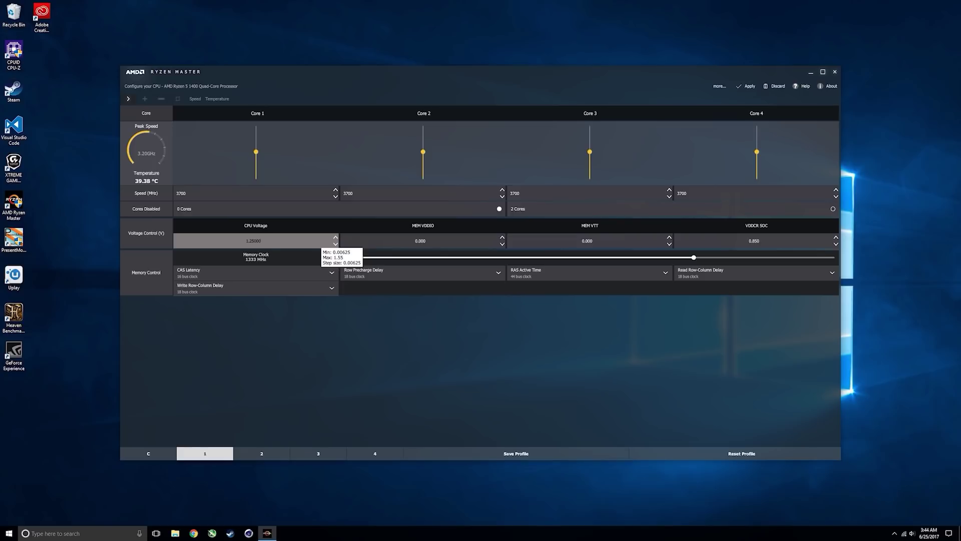
click(335, 238)
click(335, 237)
click(336, 237)
click(335, 237)
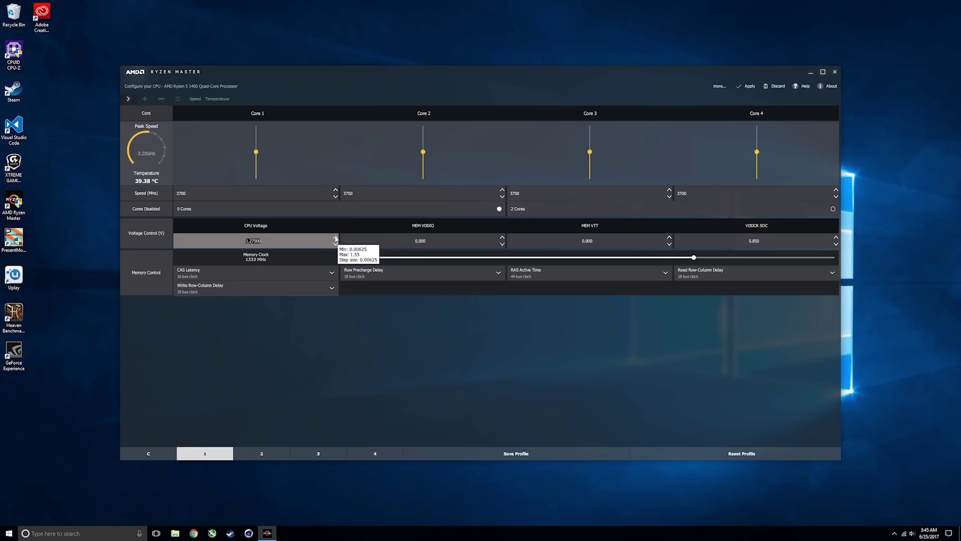
click(335, 237)
click(336, 237)
click(335, 237)
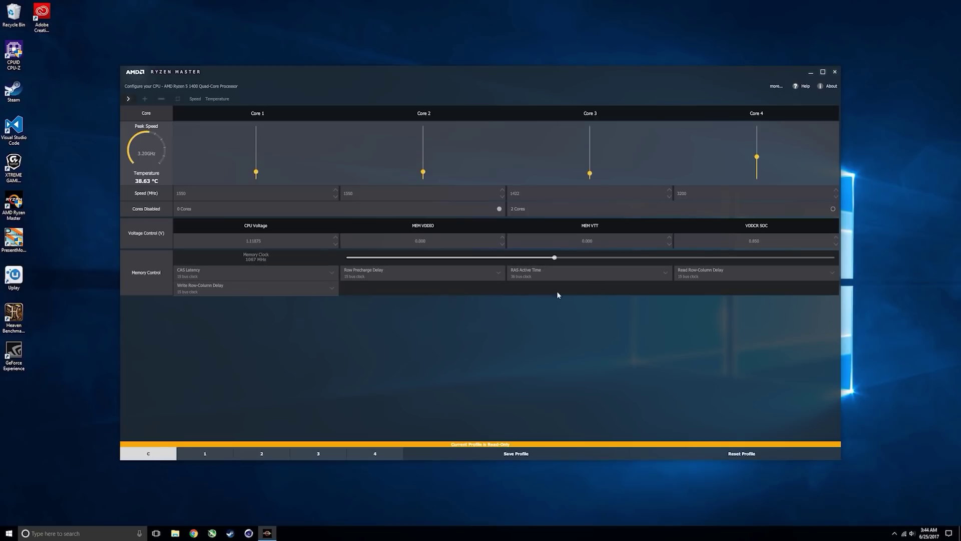
Set profile 1's cores to 3700 MHz and apply the profile at 1.30000 V.
click(204, 451)
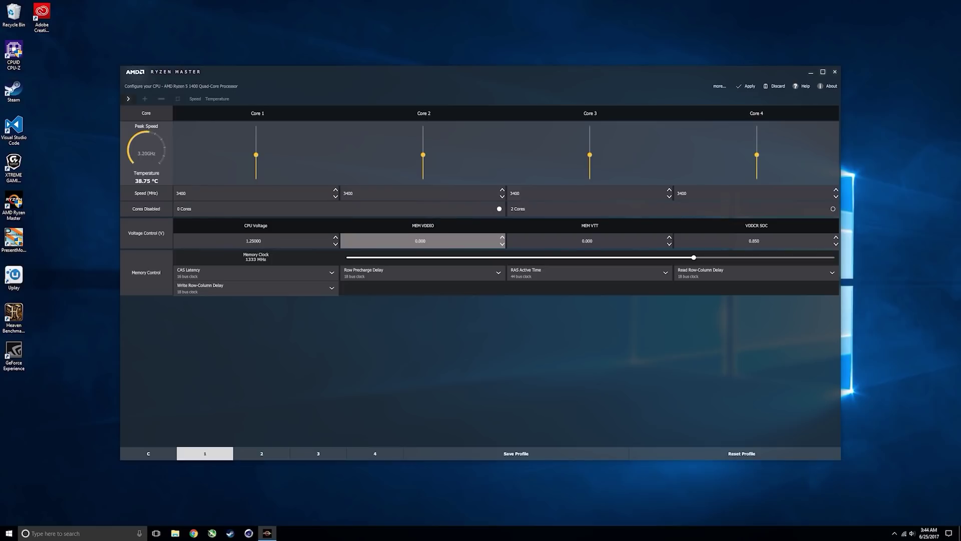
double_click(231, 194)
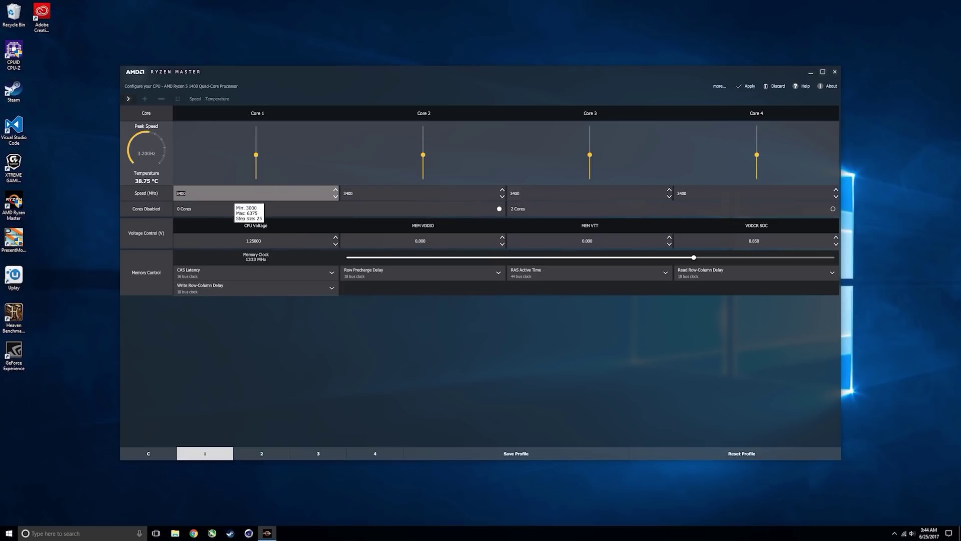
text(37)
key(Return)
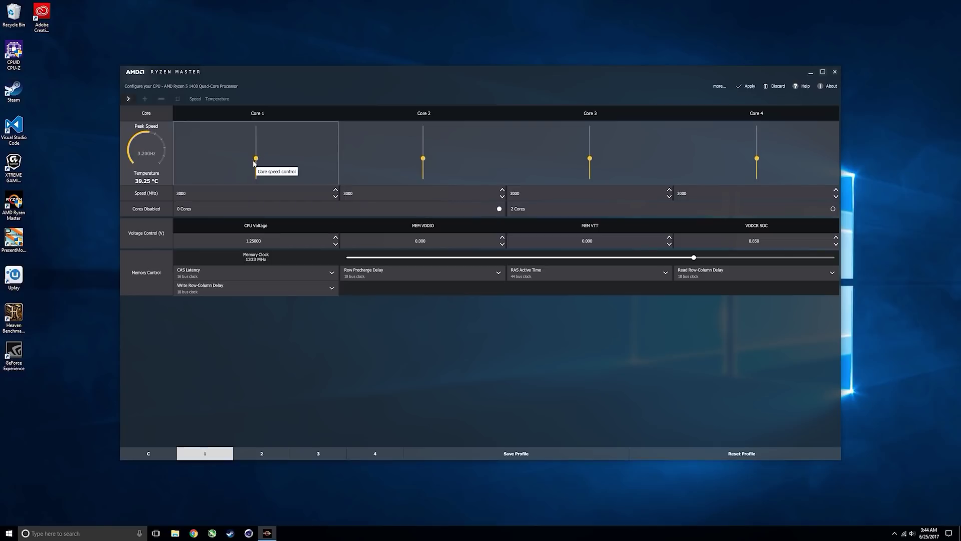
drag(256, 153, 255, 151)
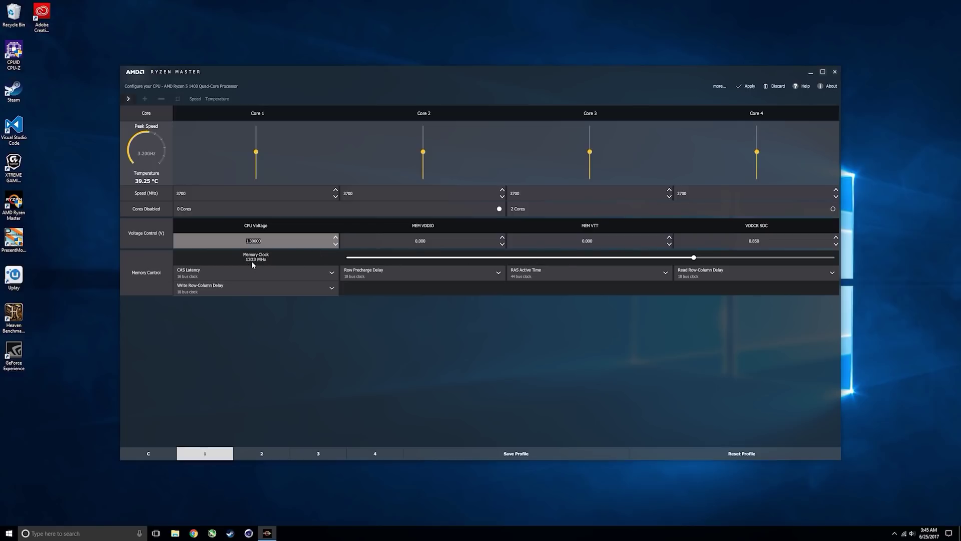
click(749, 87)
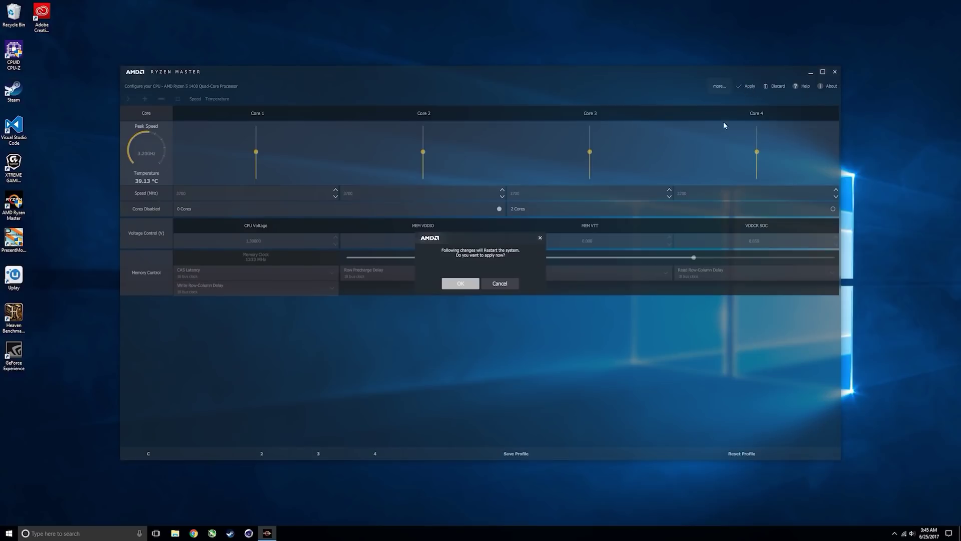
Confirm the restart, then relaunch Ryzen Master with admin rights and accept the warning.
click(460, 283)
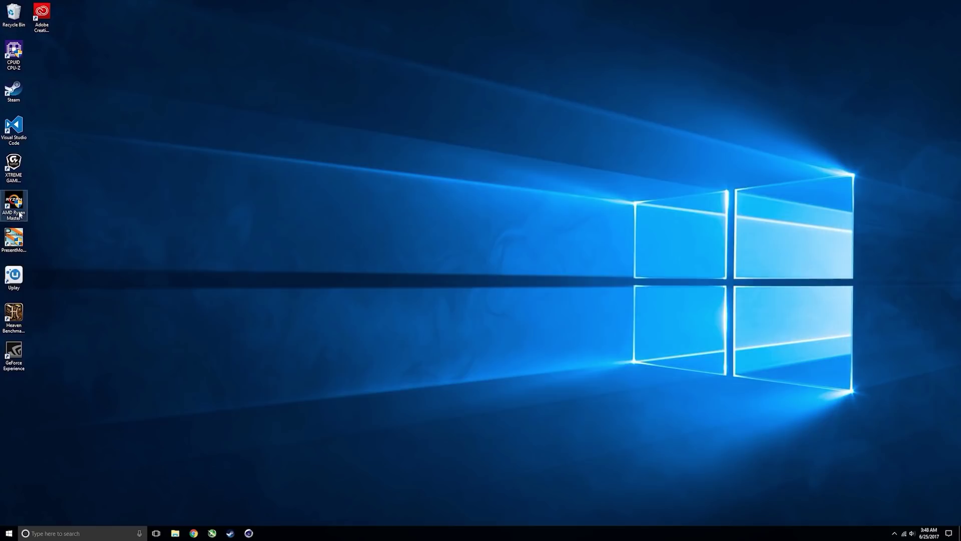
double_click(19, 213)
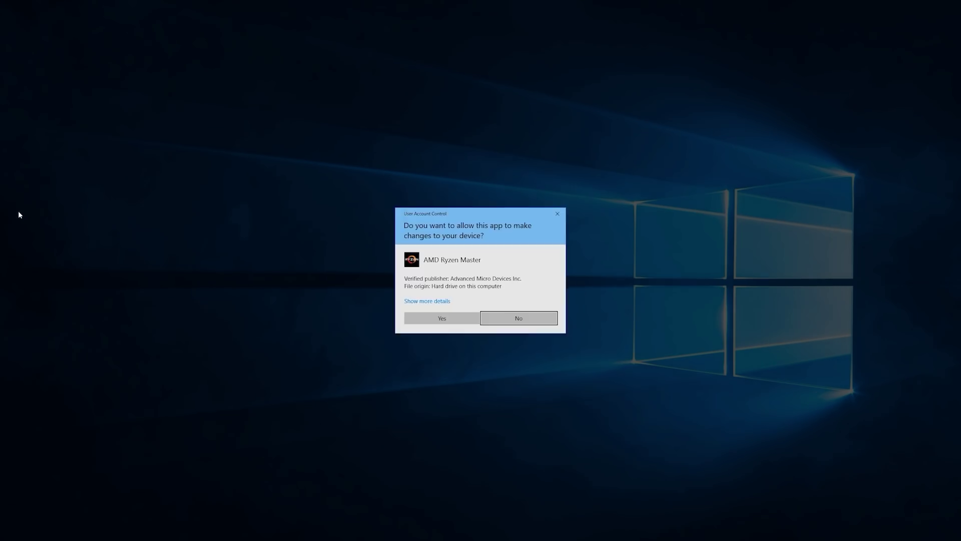
click(465, 320)
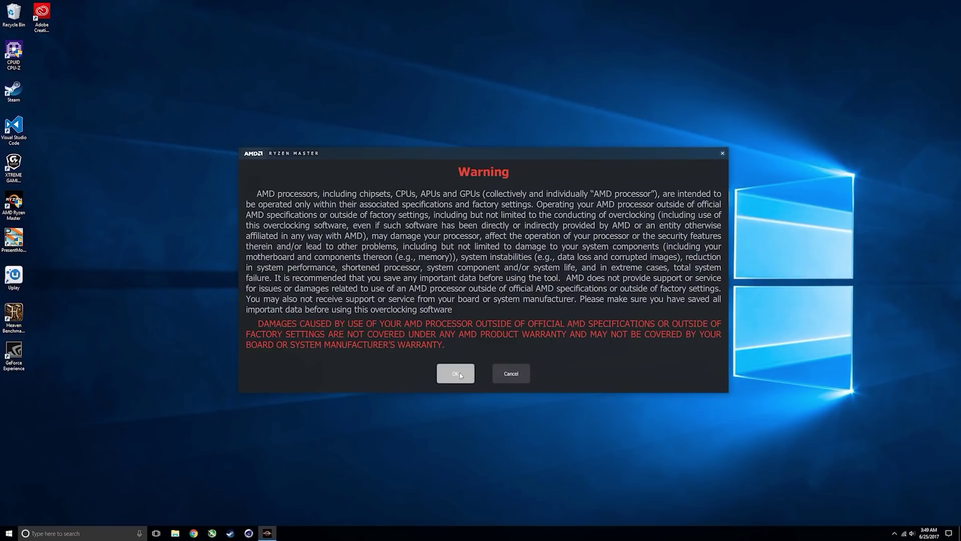
click(460, 375)
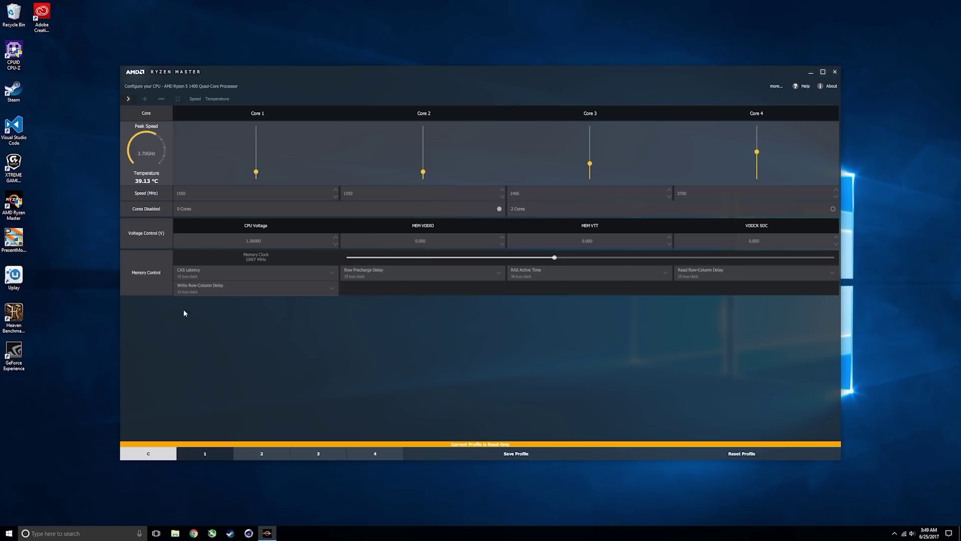
Tile Cinebench beside Ryzen Master, run the CPU render benchmark, then enter 3800 MHz.
drag(120, 66, 345, 122)
drag(416, 129, 462, 113)
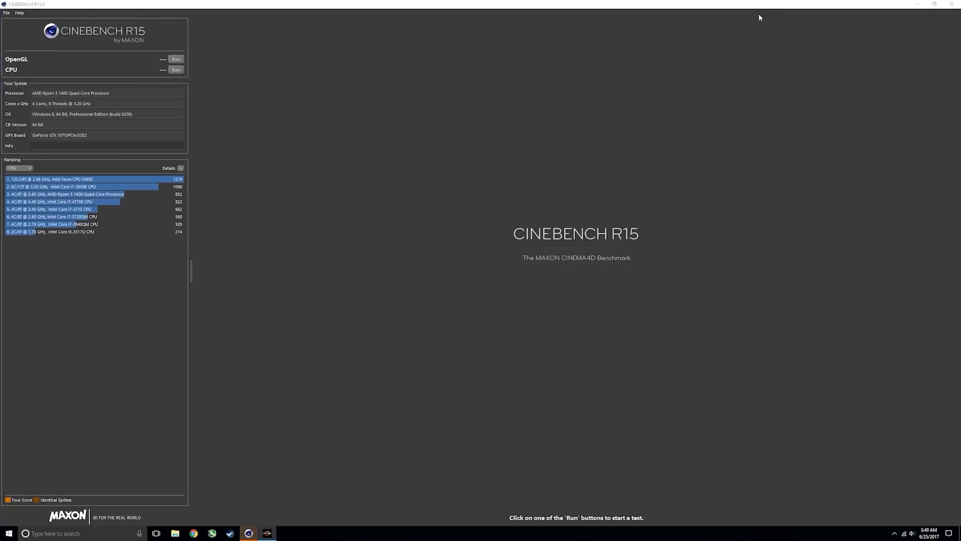
drag(760, 4, 374, 139)
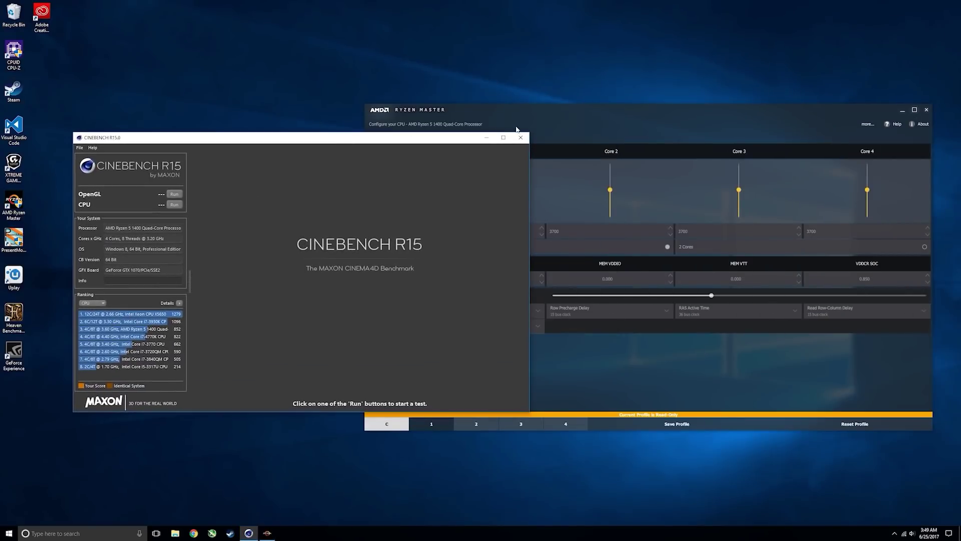
drag(412, 142, 383, 141)
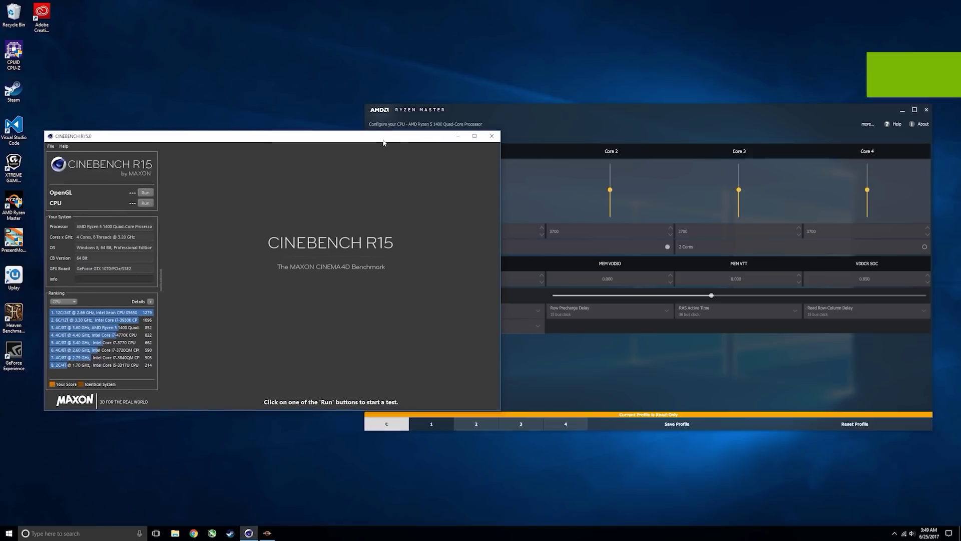
drag(426, 104, 573, 125)
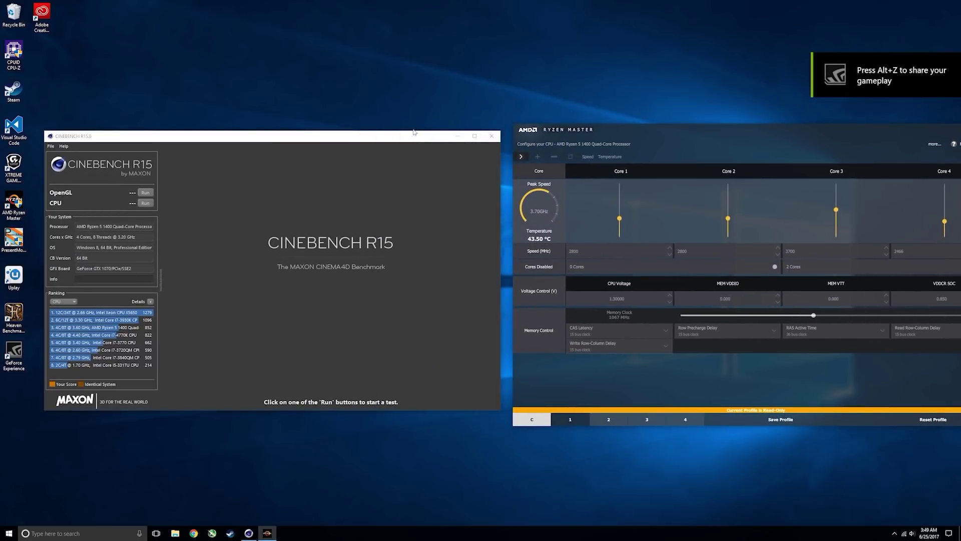
drag(414, 132, 391, 129)
drag(646, 131, 620, 127)
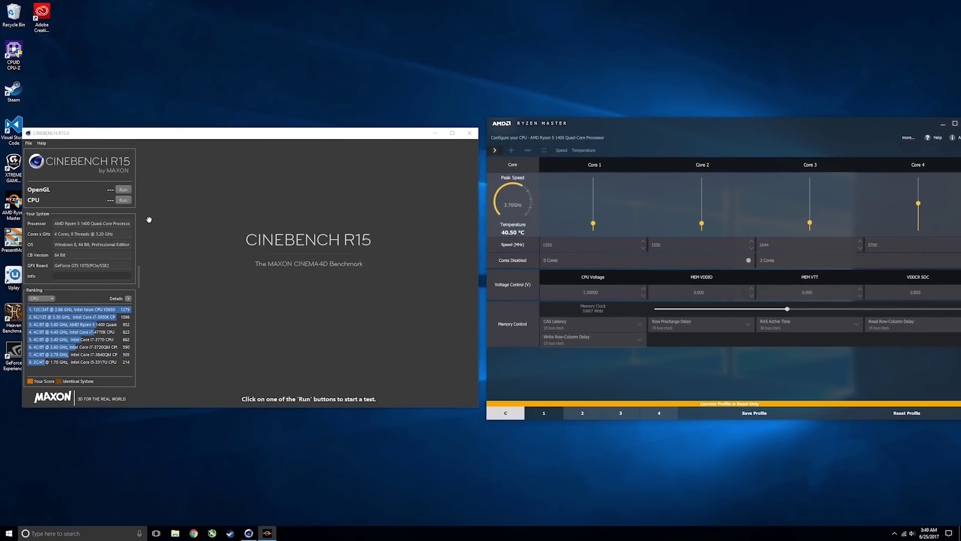
click(123, 201)
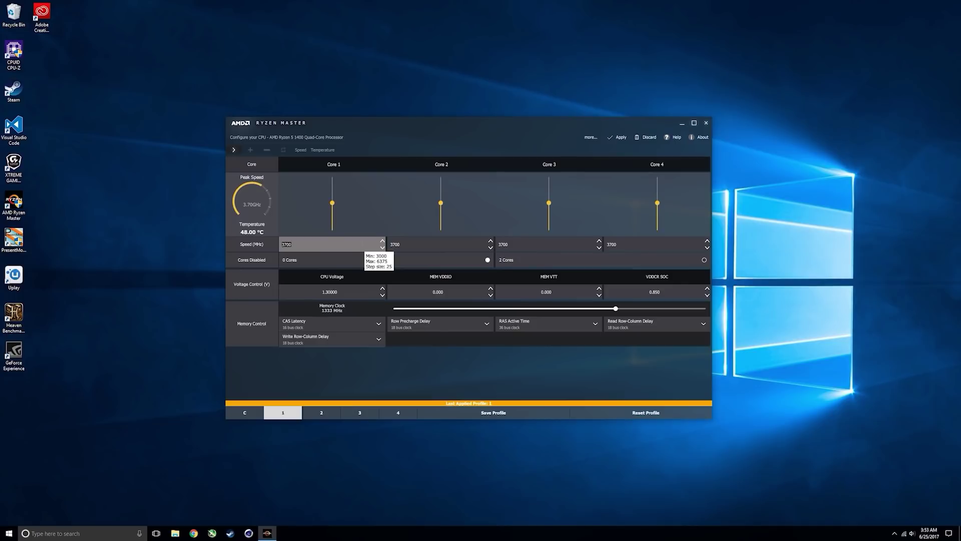
text(3800)
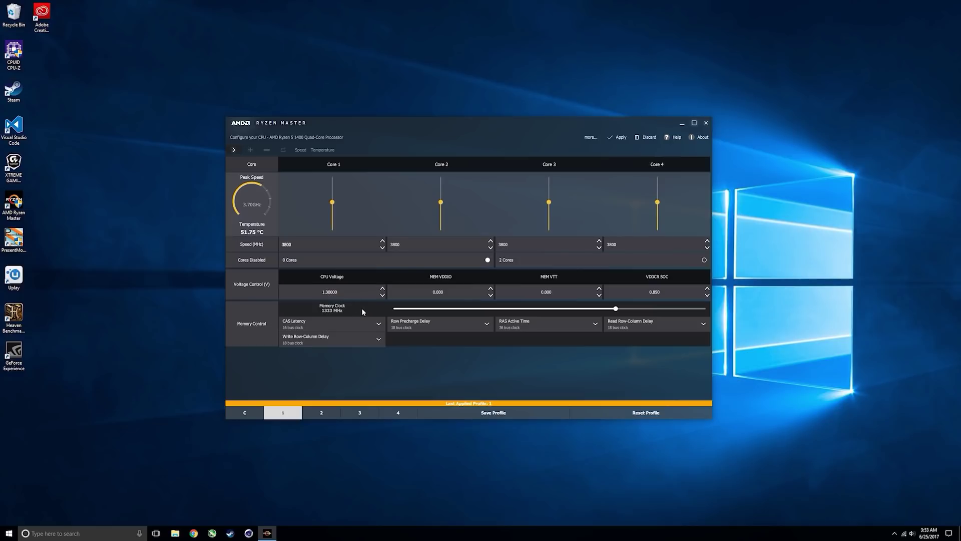
Apply the 4000 MHz core speed, confirm the restart, and reopen Cinebench R15.
click(619, 140)
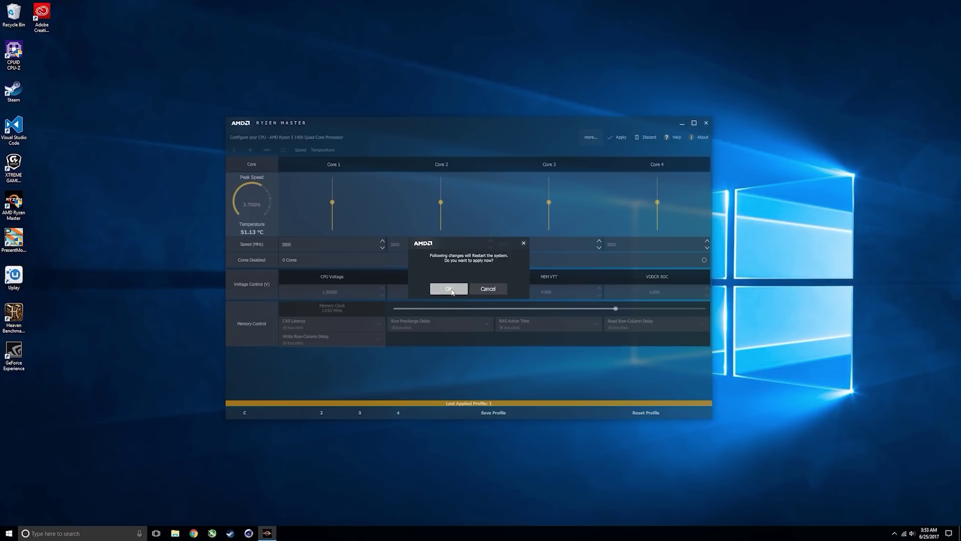
click(449, 288)
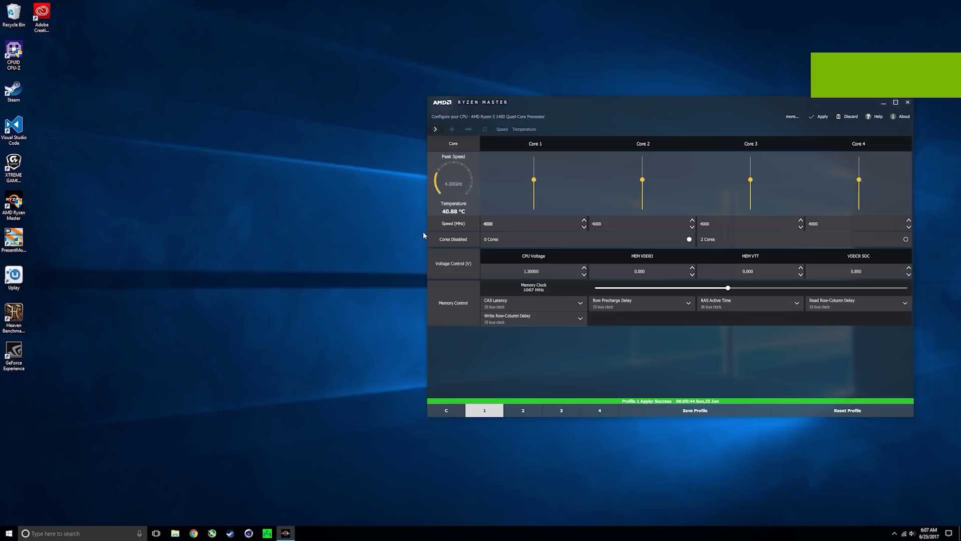
click(249, 533)
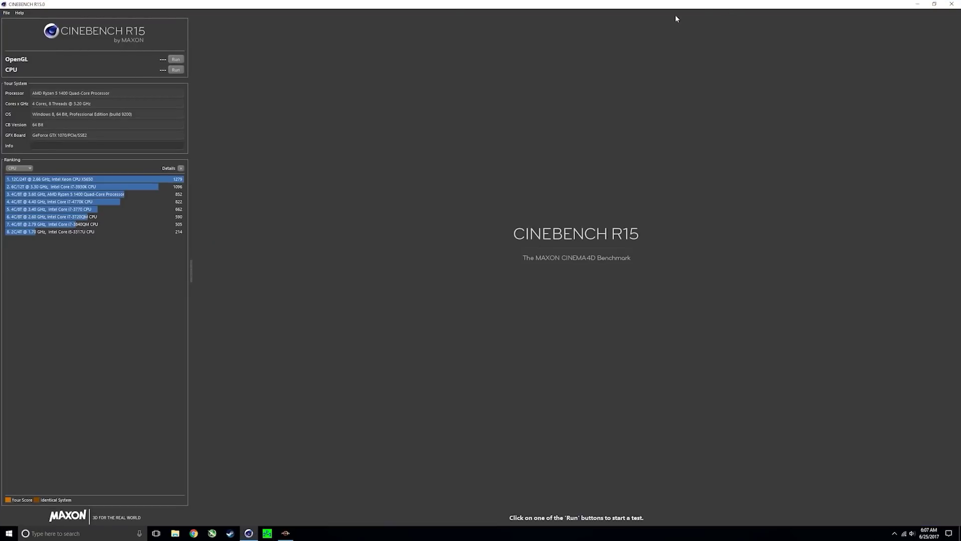
Restore Cinebench on the left and line it up beside Ryzen Master.
drag(676, 17, 246, 133)
drag(546, 100, 583, 98)
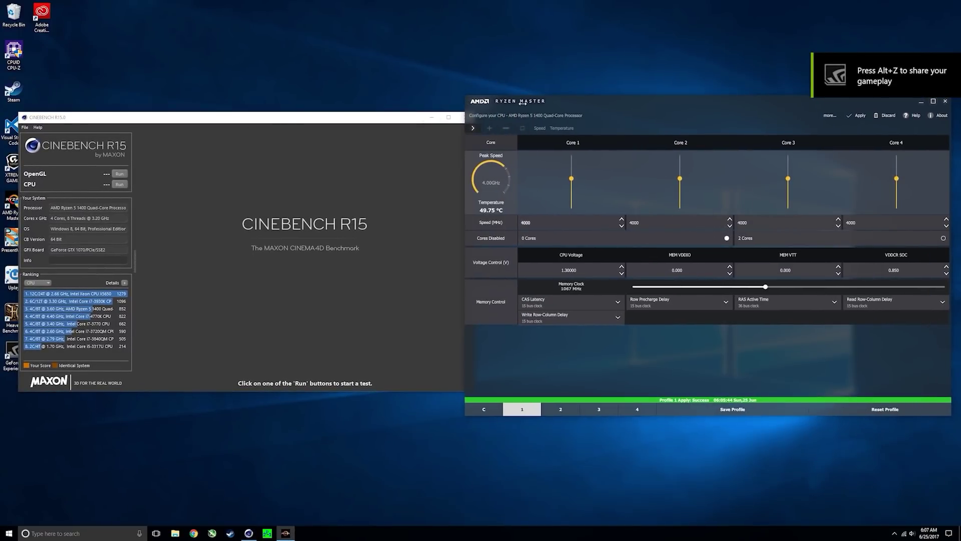
drag(516, 113, 525, 112)
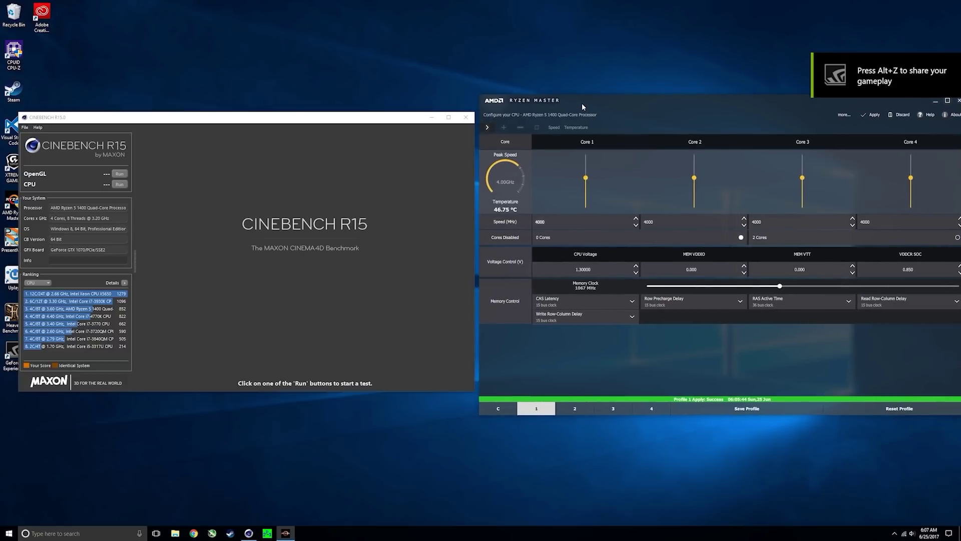
drag(474, 116, 464, 116)
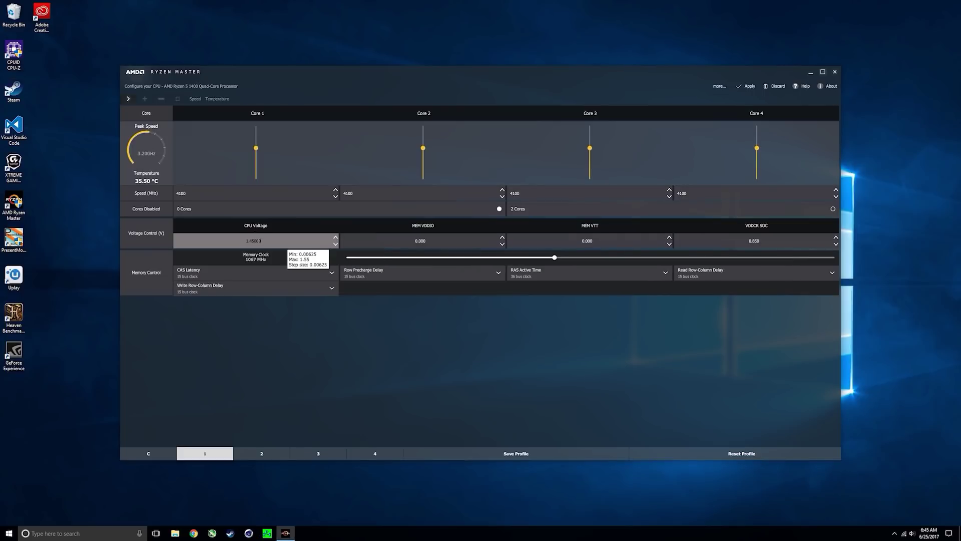
Apply the 4100 MHz / 1.45 V settings and rerun the Cinebench R15 CPU benchmark beside Ryzen Master.
click(746, 86)
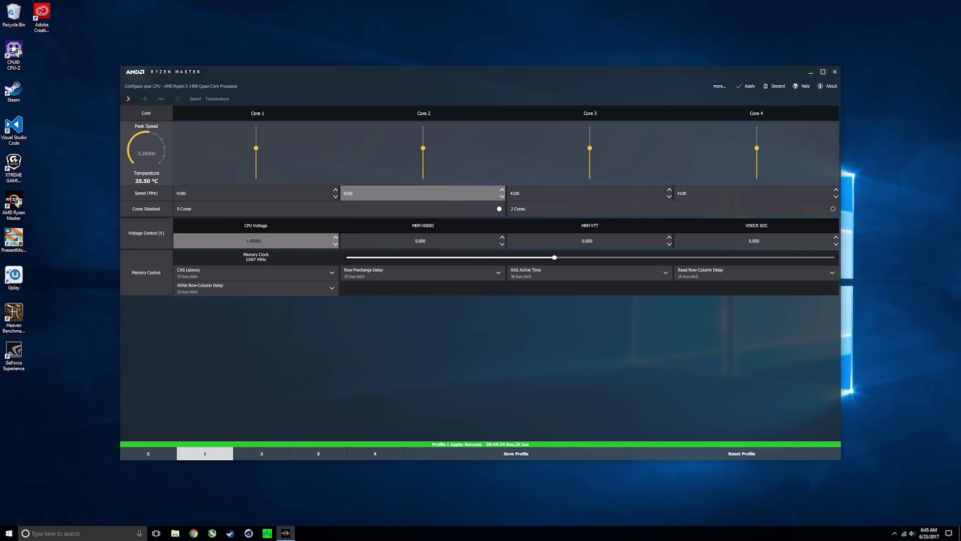
drag(121, 71, 410, 253)
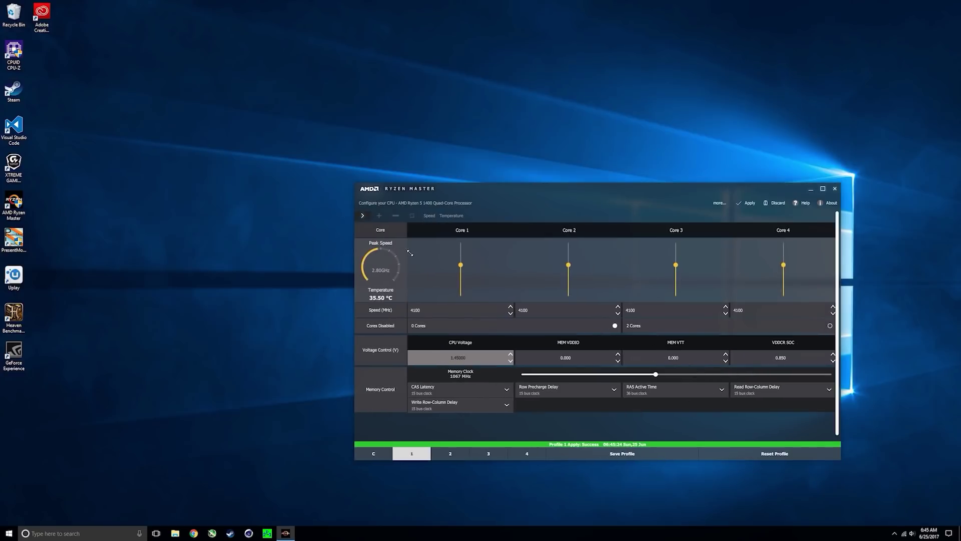
drag(431, 194, 546, 166)
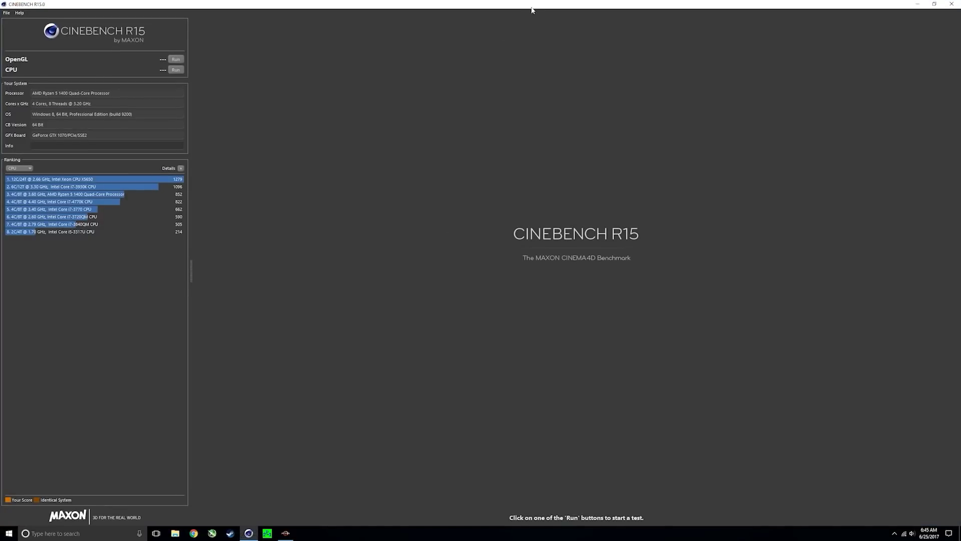
drag(532, 10, 235, 168)
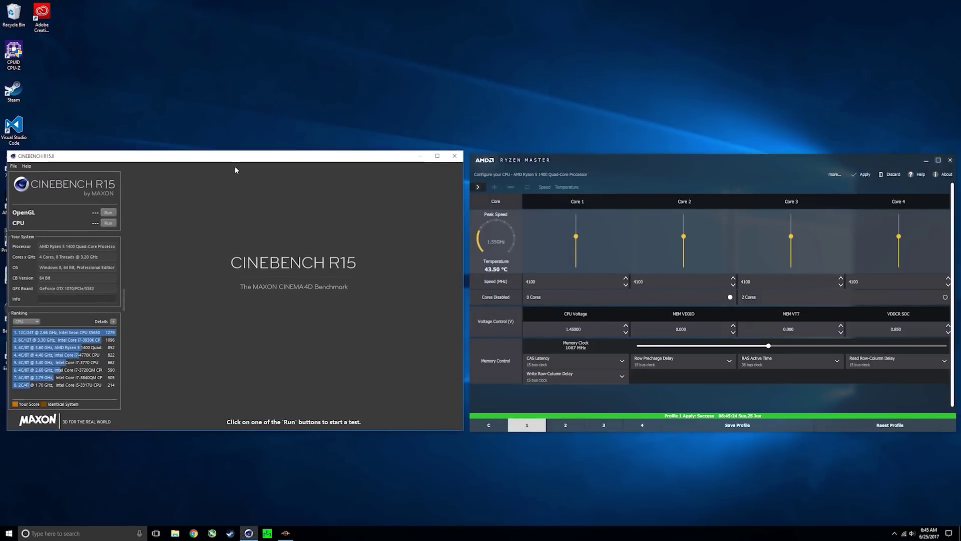
click(106, 223)
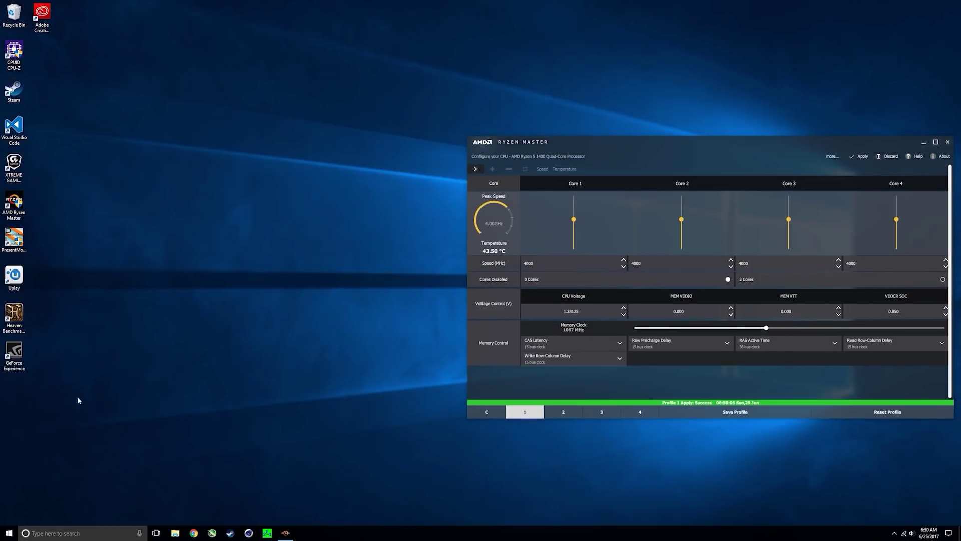
Start a Prime95 Blend torture test and place its window beside Ryzen Master.
click(266, 533)
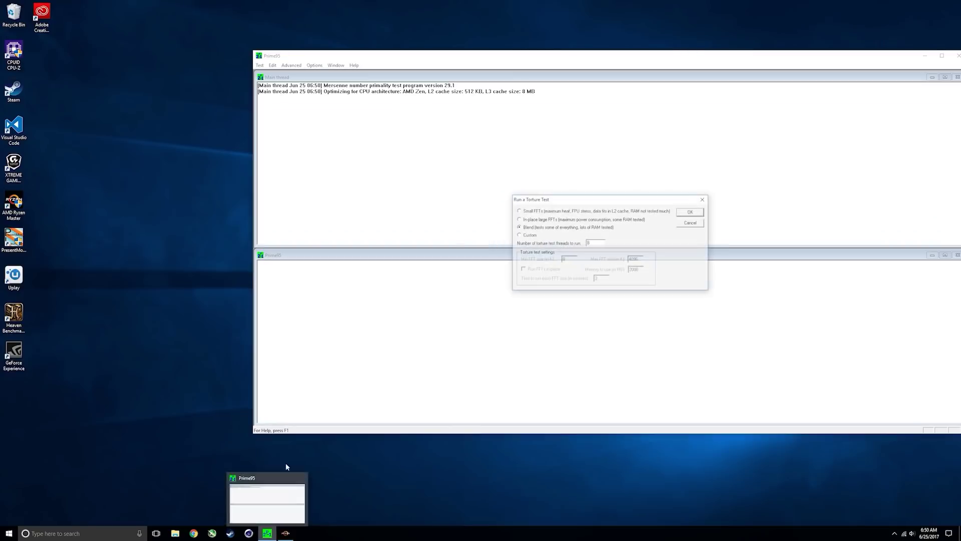
click(691, 211)
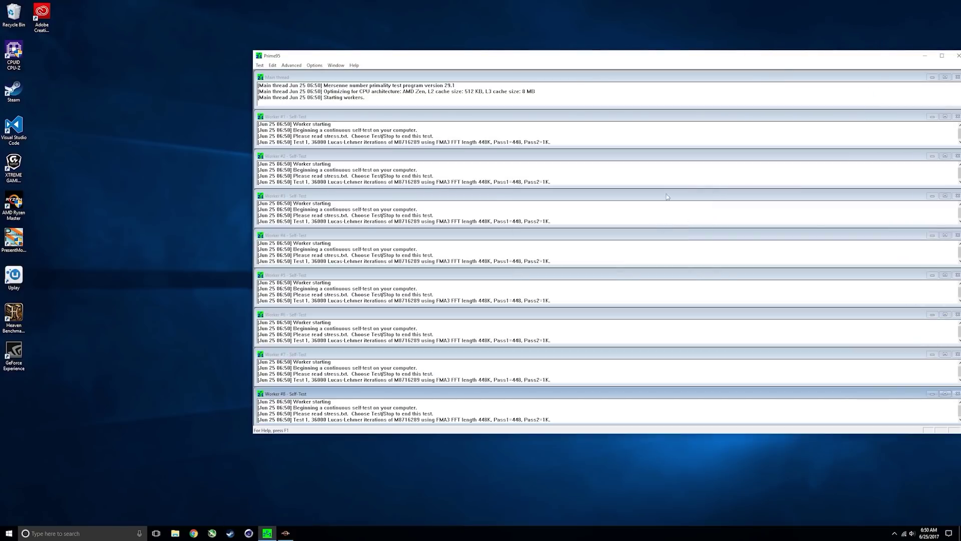
drag(891, 57, 655, 57)
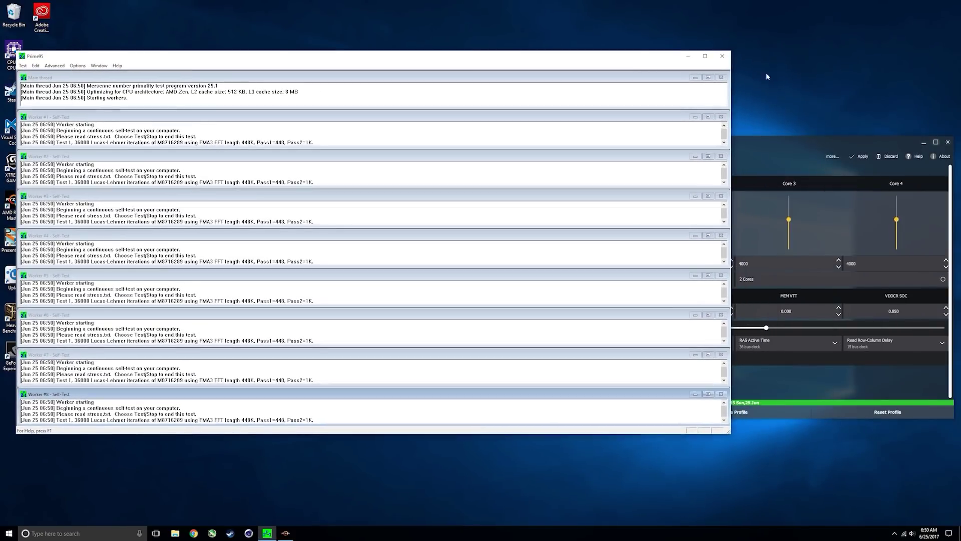
drag(733, 83, 448, 126)
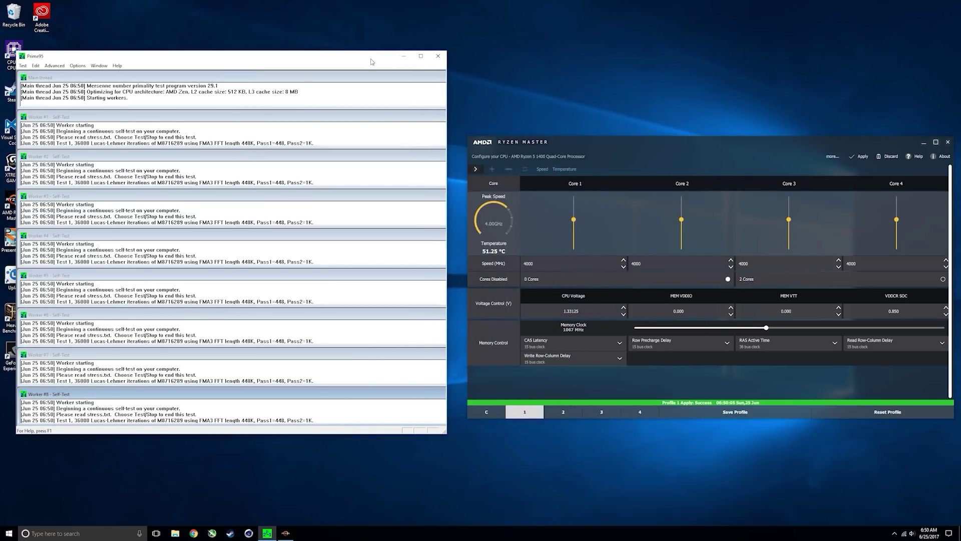
drag(372, 61, 375, 93)
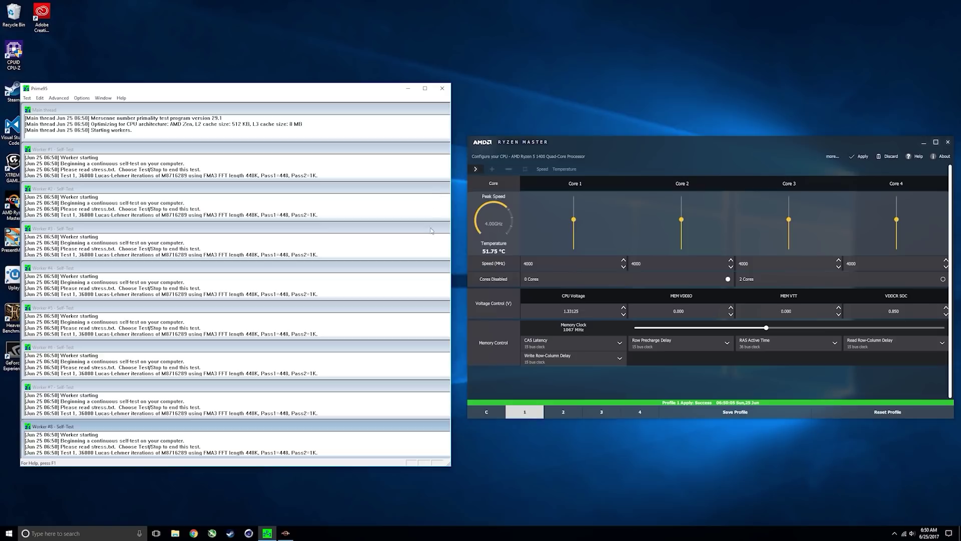